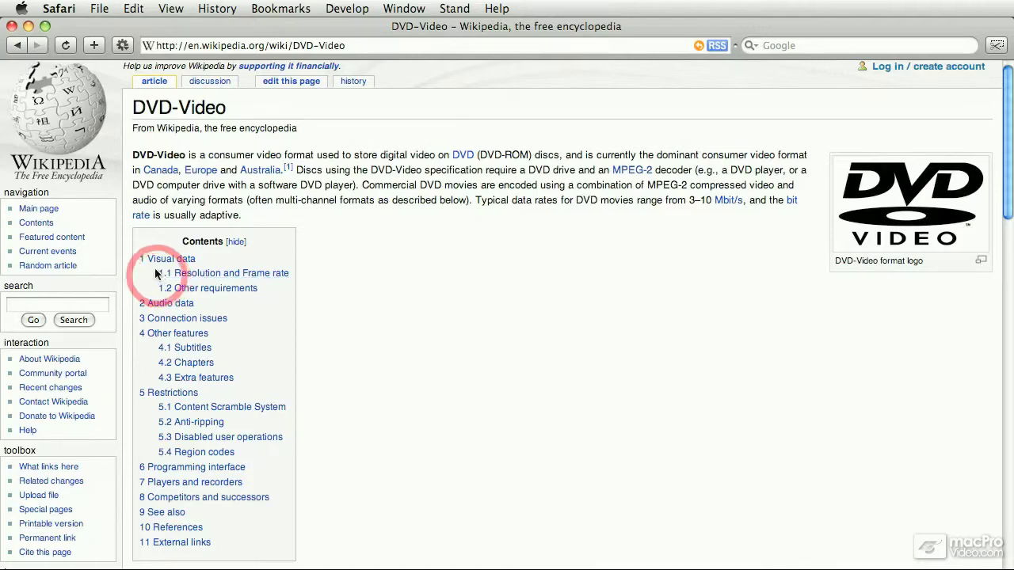
# Close the DVD-Video Wikipedia page in Safari.
pyautogui.press('super+w')
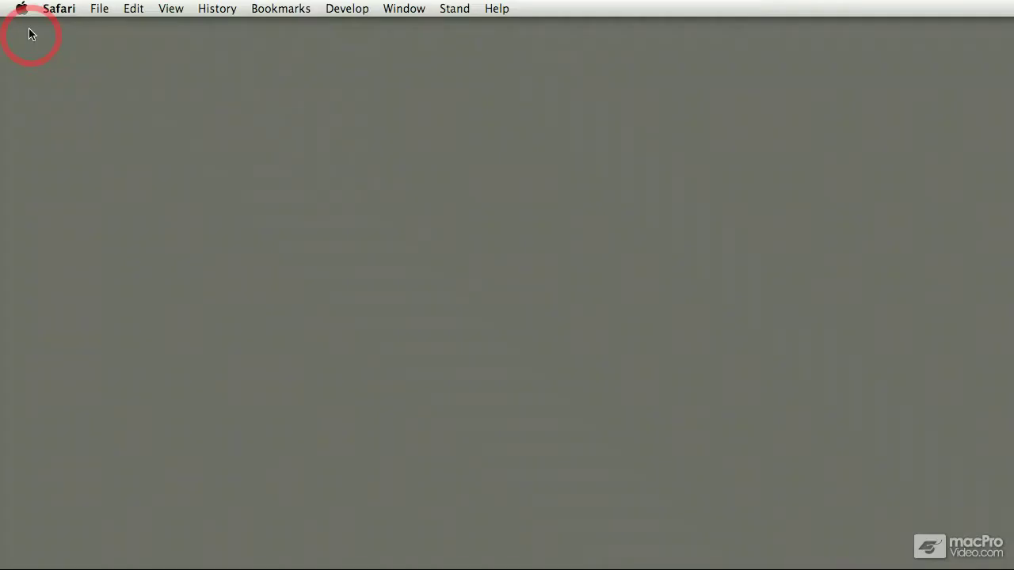
# In a new Finder window, browse SEAPLANE_TRAFFIC > Contents > Slideshows > Photos.
pyautogui.click(89, 147)
pyautogui.press('super+n')
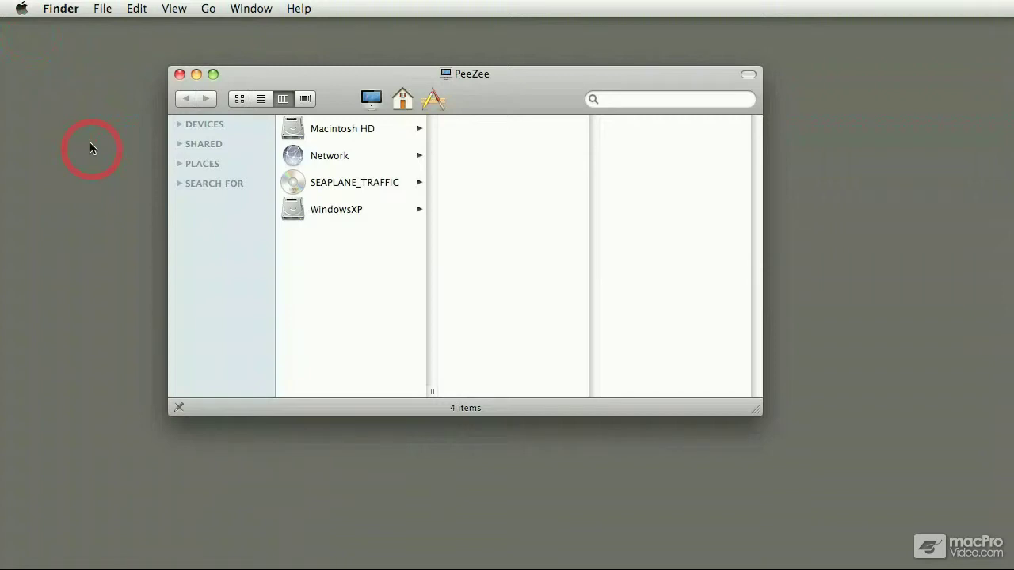
pyautogui.click(292, 185)
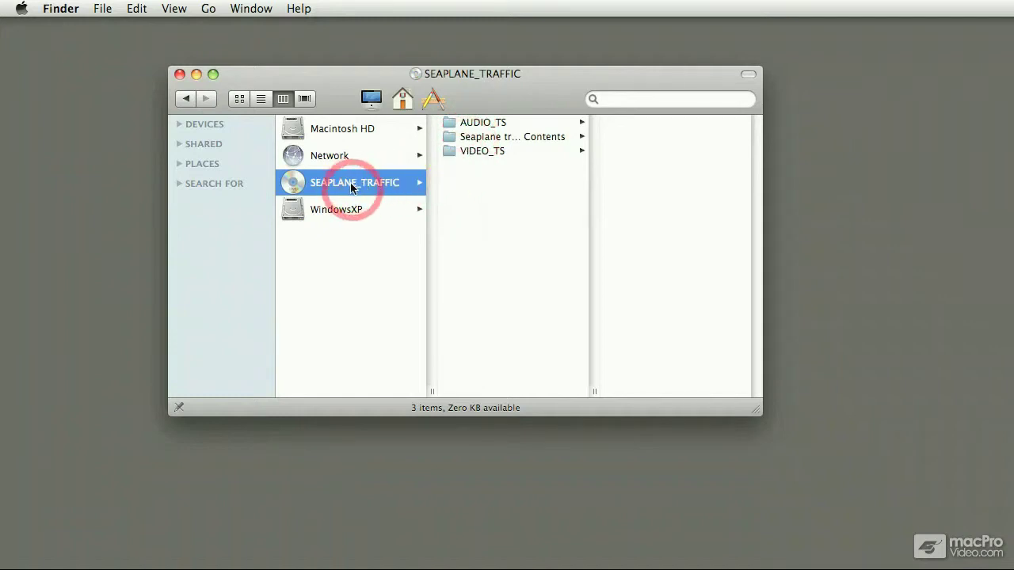
pyautogui.click(454, 138)
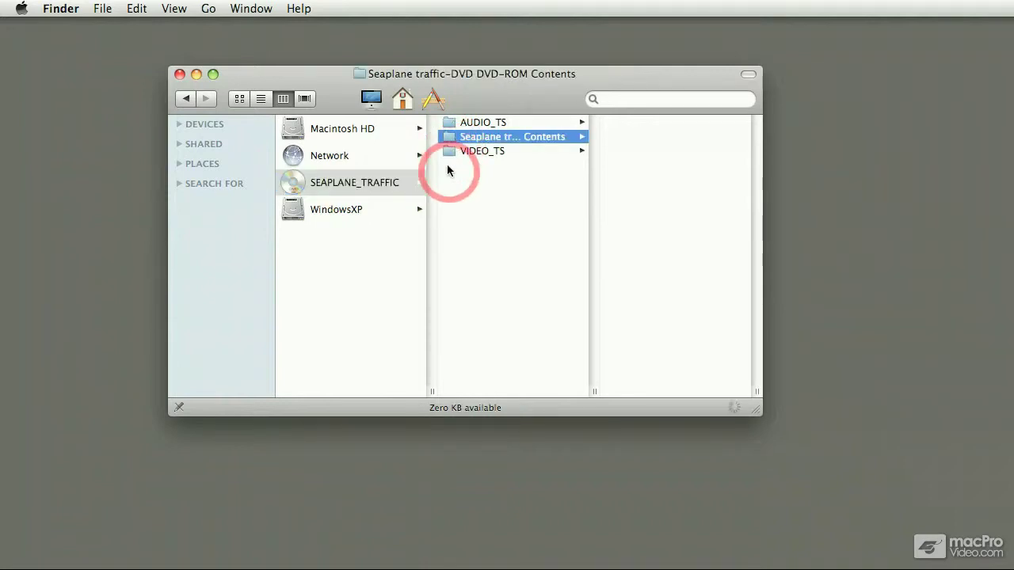
pyautogui.click(609, 123)
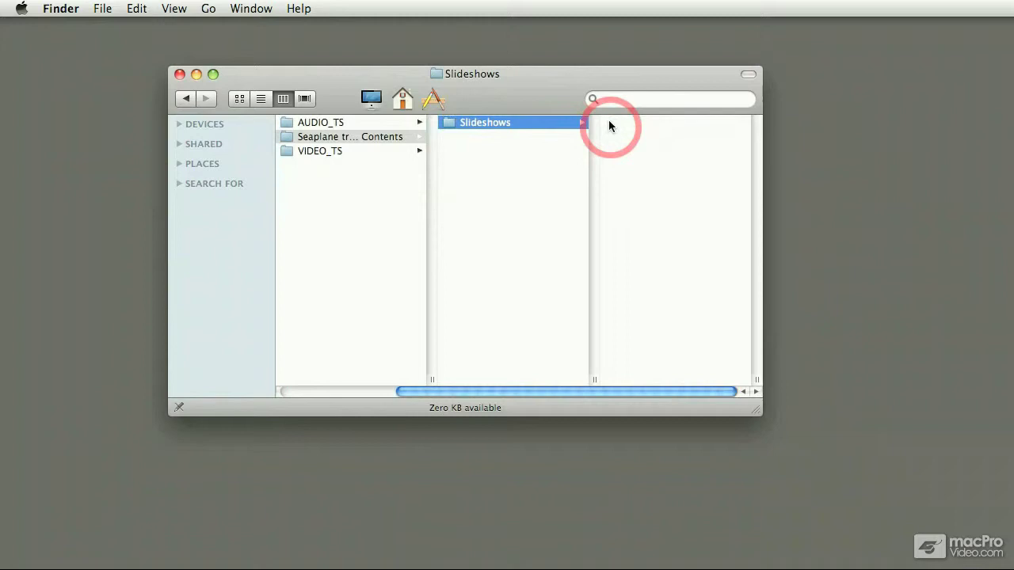
pyautogui.click(608, 122)
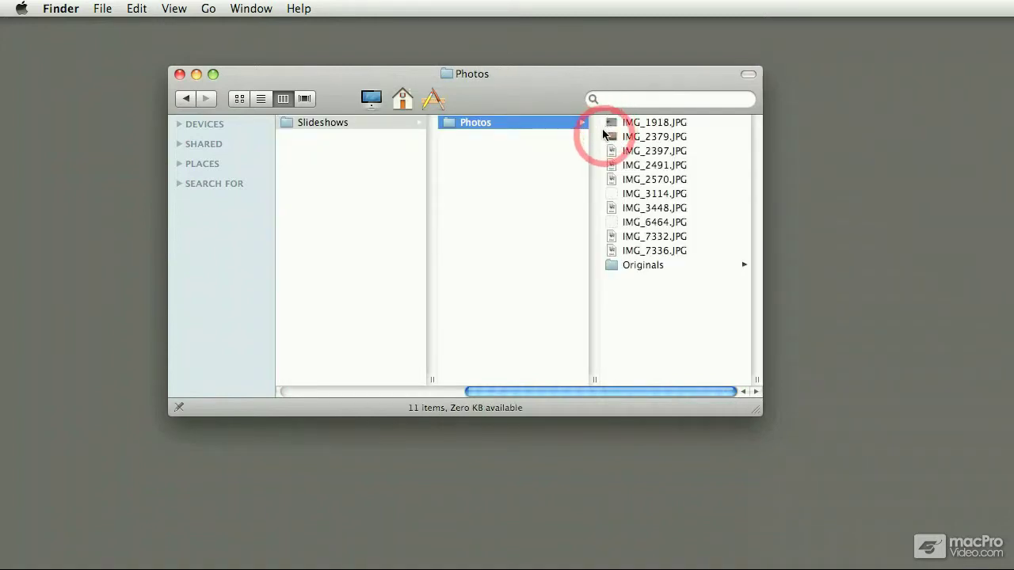
# Quick Look IMG_1918.JPG at full size, step to IMG_2379.JPG, then close the preview.
pyautogui.click(605, 125)
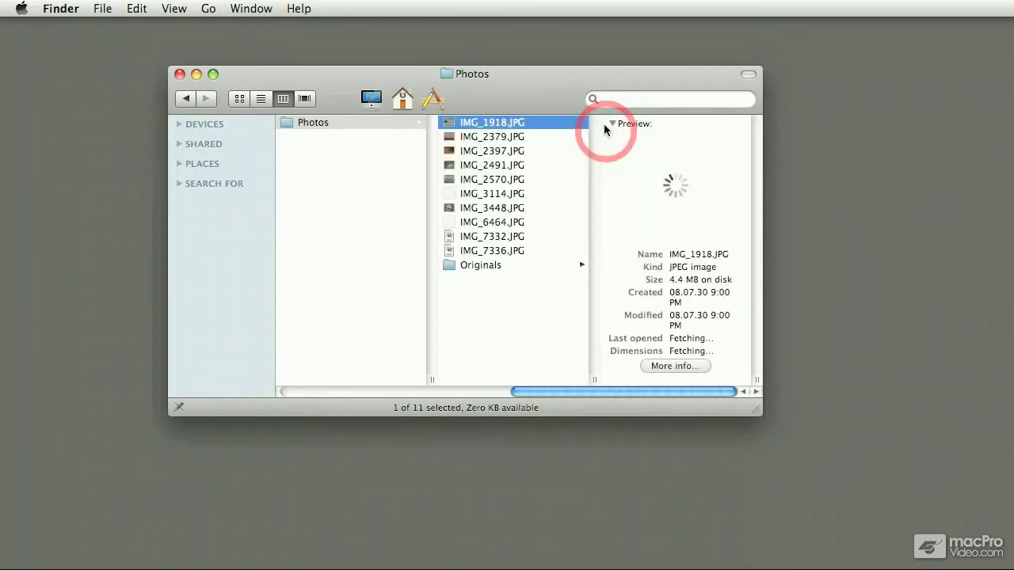
pyautogui.press('space')
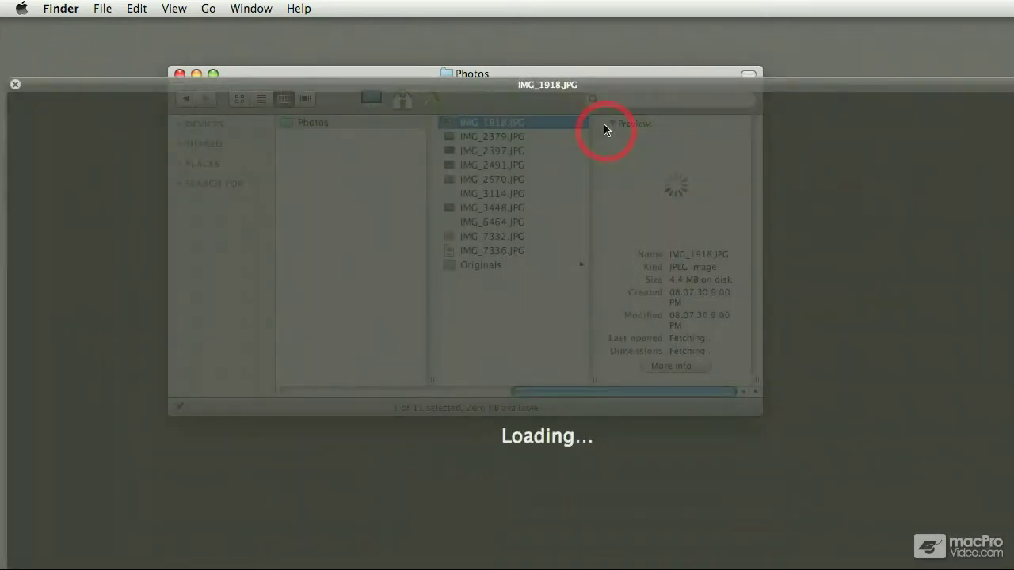
pyautogui.moveTo(273, 81); pyautogui.dragTo(275, 24)
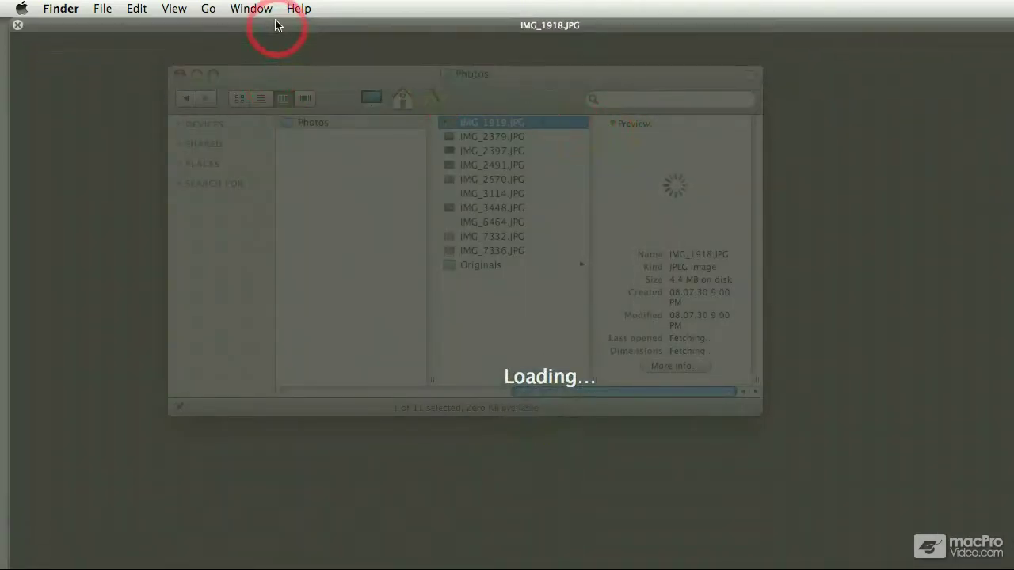
pyautogui.click(642, 385)
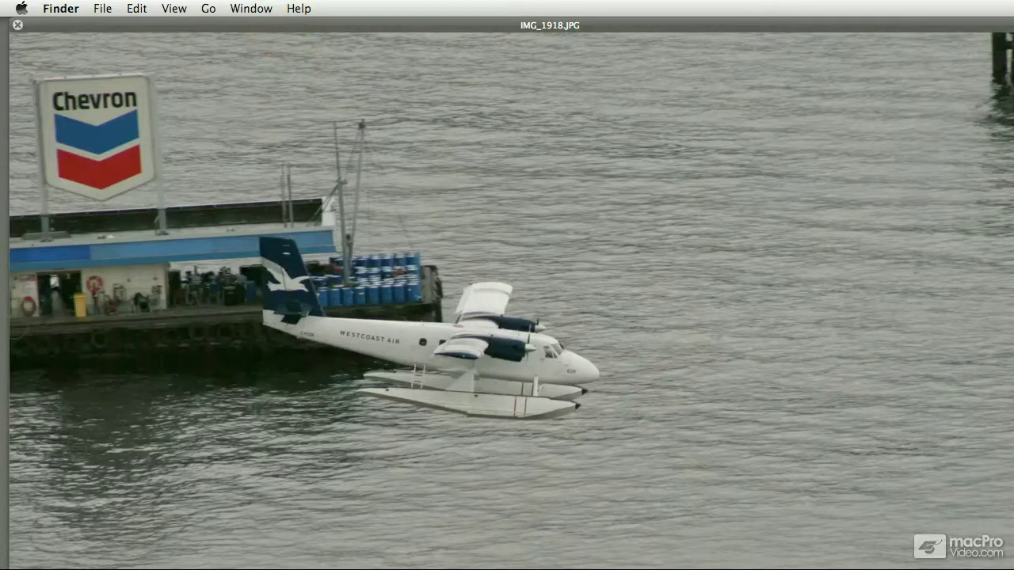
pyautogui.moveTo(1010, 566); pyautogui.dragTo(655, 405)
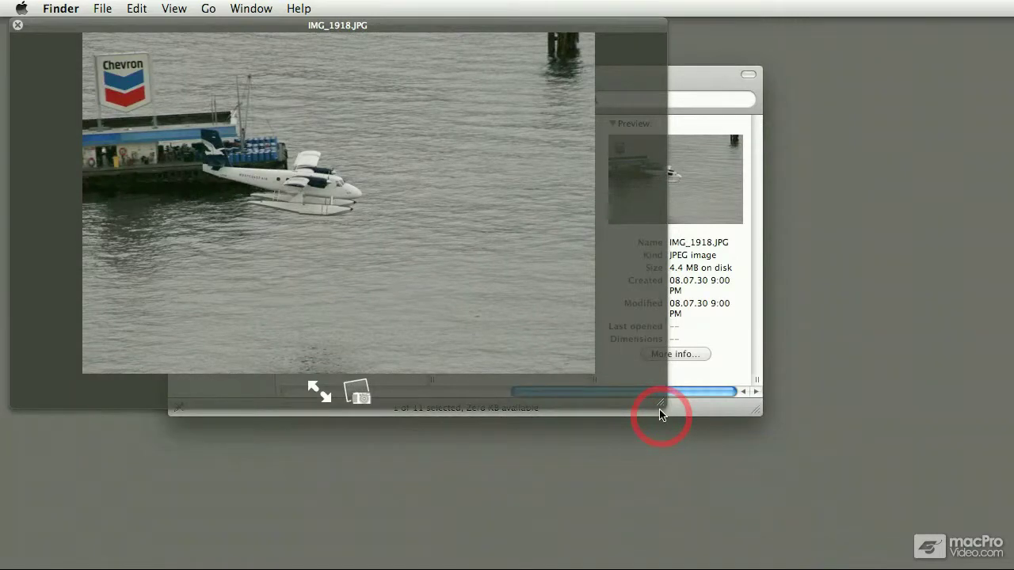
pyautogui.press('Down')
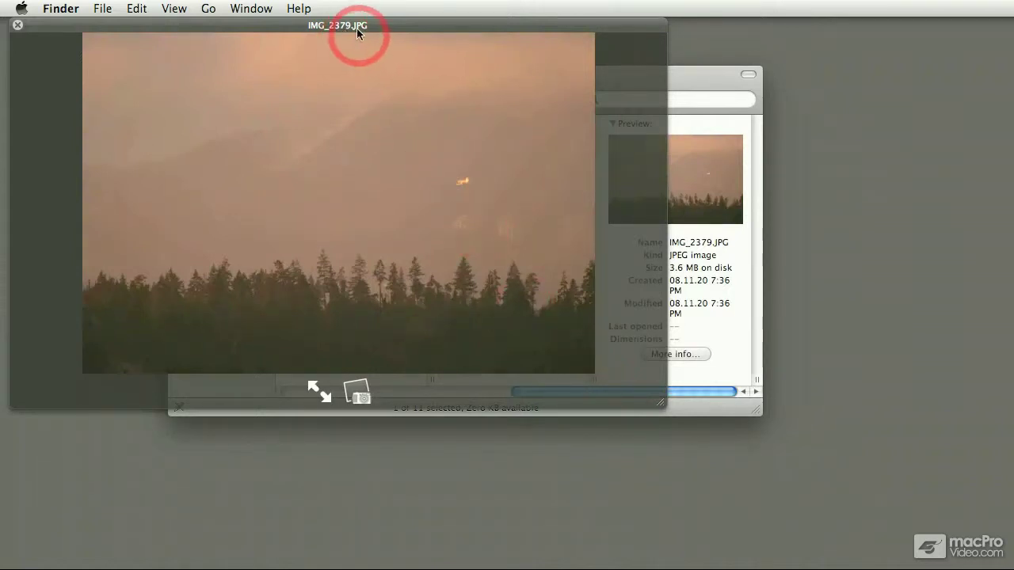
pyautogui.click(18, 24)
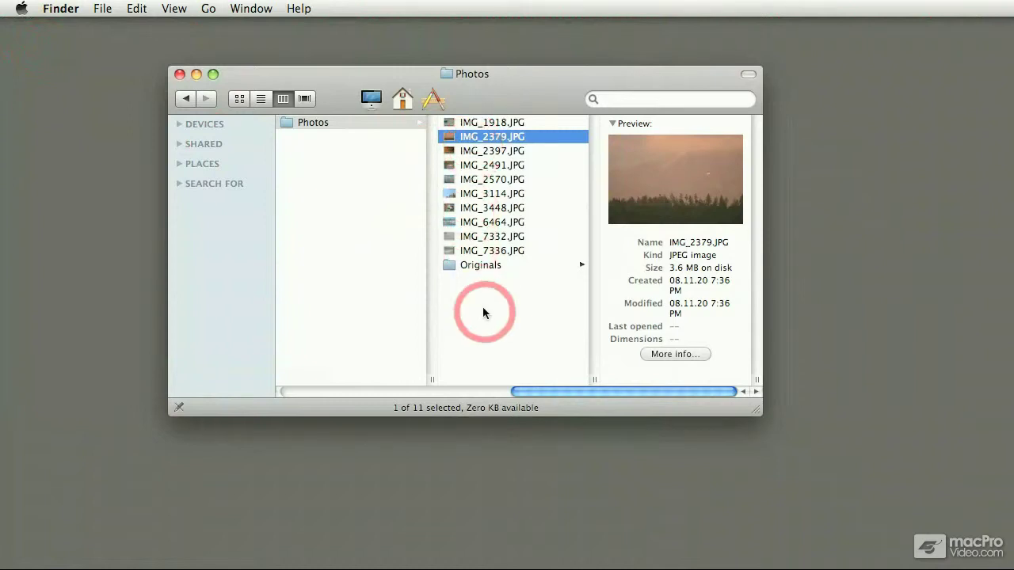
# Scroll the columns back and list the VIDEO_TS folder's BUP, IFO and VOB files.
pyautogui.moveTo(520, 389); pyautogui.dragTo(290, 369)
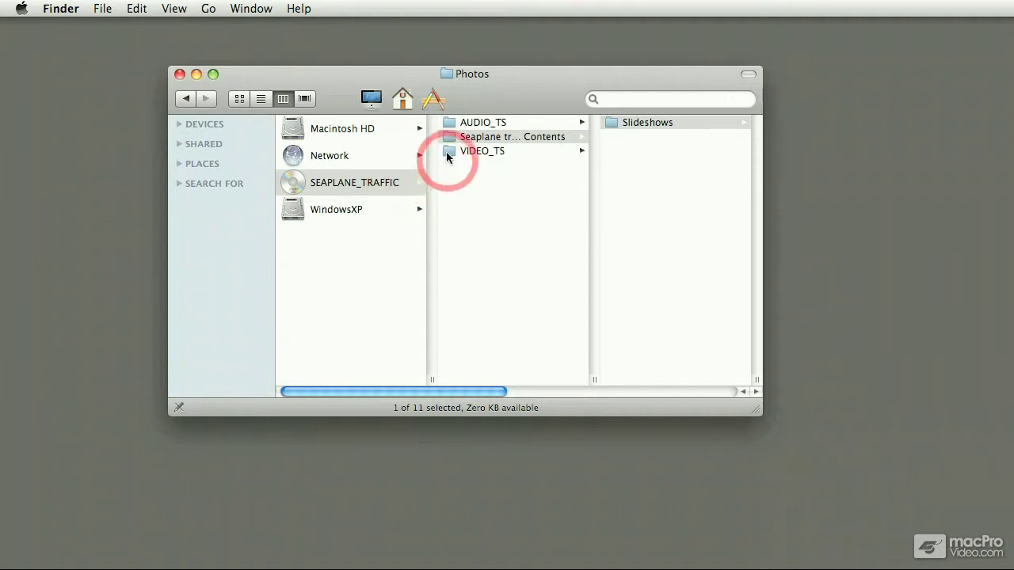
pyautogui.click(477, 152)
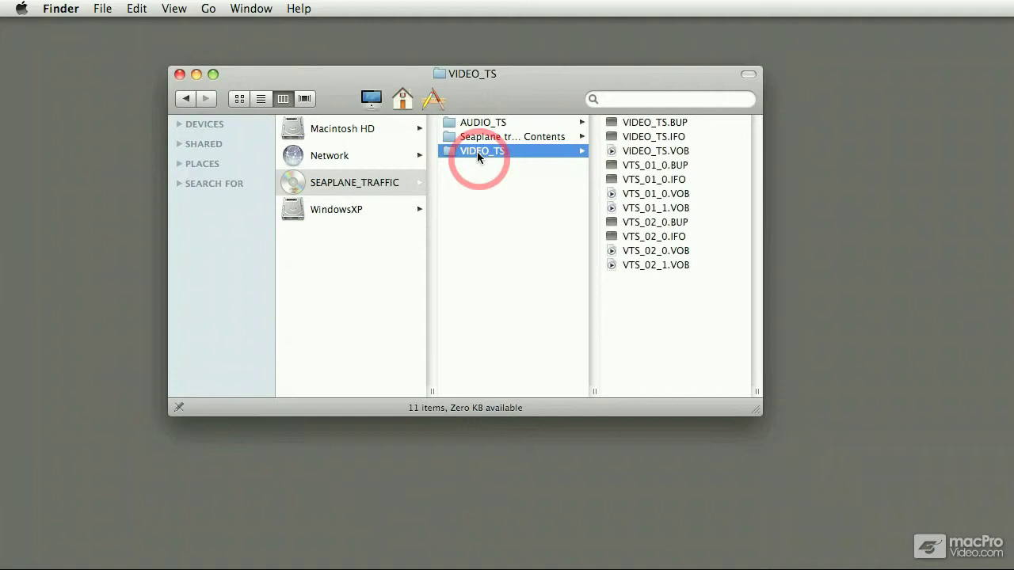
pyautogui.click(471, 139)
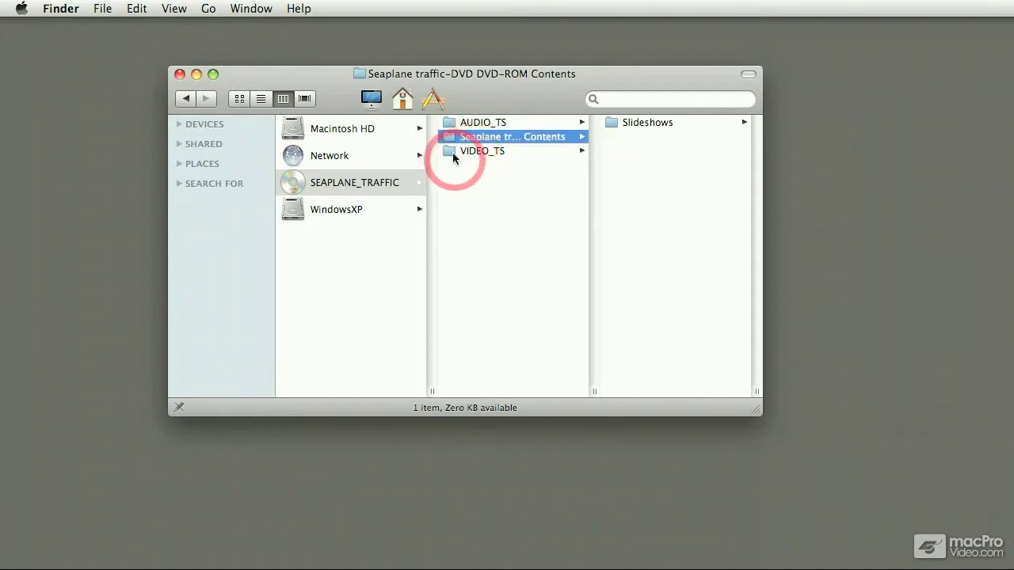
pyautogui.click(453, 152)
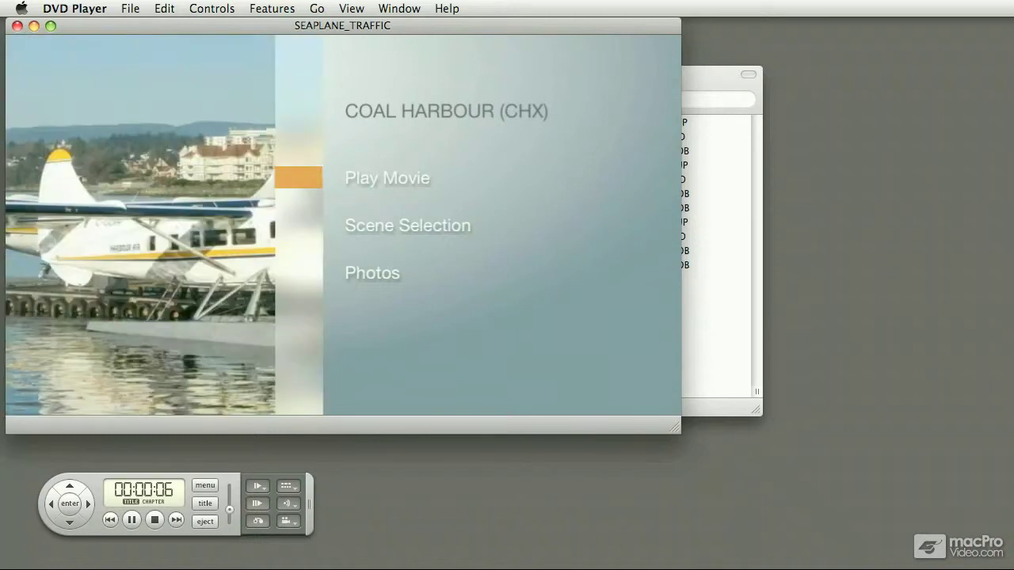
# Step through the Coal Harbour menu choices and start Play Movie.
pyautogui.press('Down')
pyautogui.press('Down')
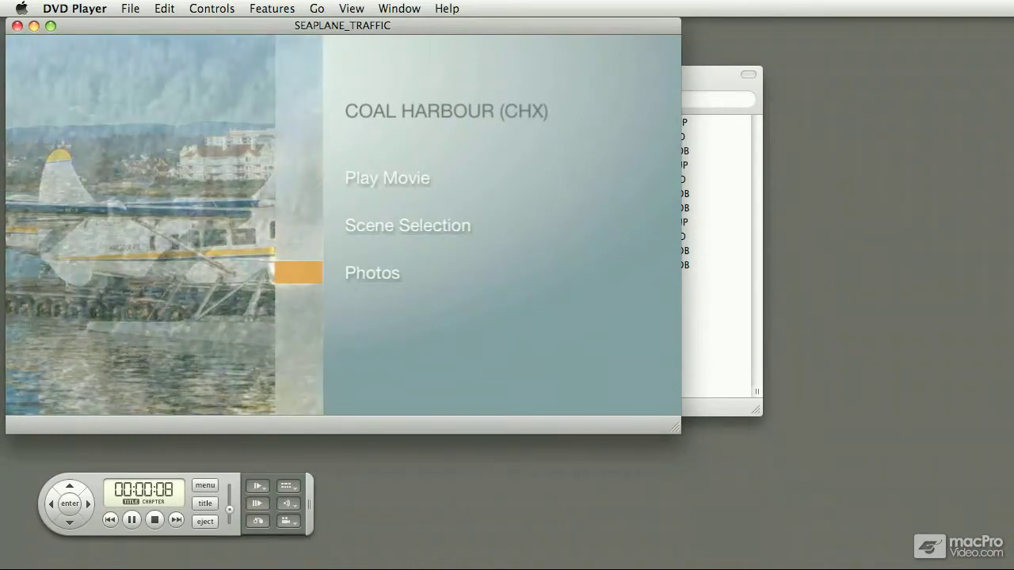
pyautogui.press('Up')
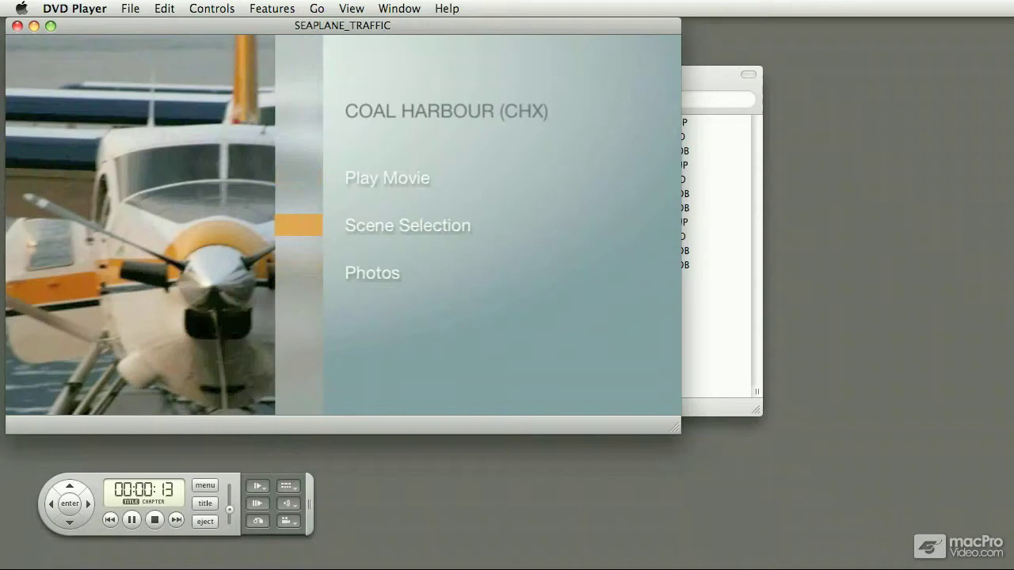
pyautogui.press('Down')
pyautogui.press('Up')
pyautogui.press('Up')
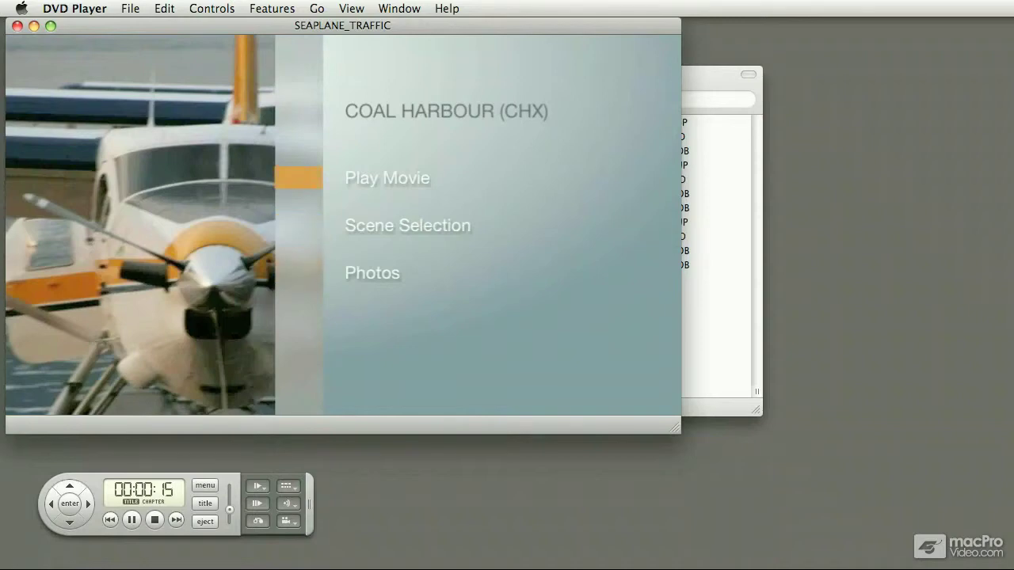
pyautogui.press('Return')
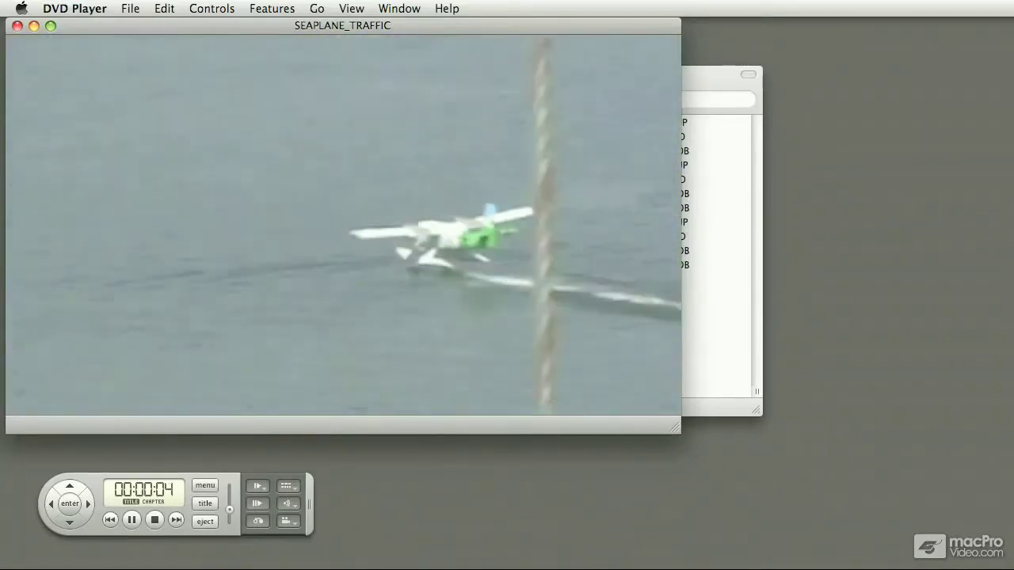
# Leave the movie for the disc menu and open the Beginning, Taxi and Docked Scene Selection page.
pyautogui.click(219, 476)
pyautogui.click(206, 485)
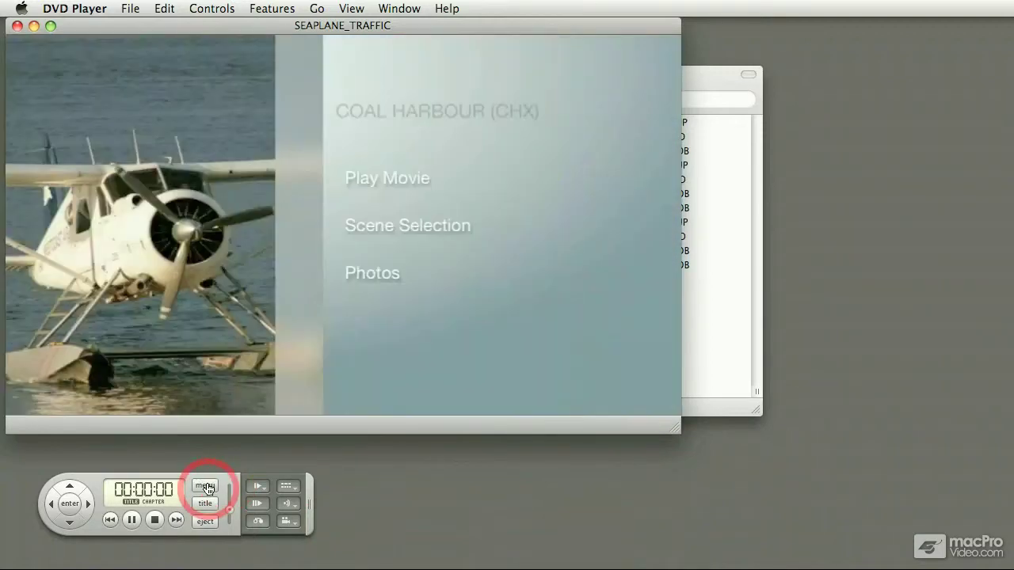
pyautogui.click(341, 229)
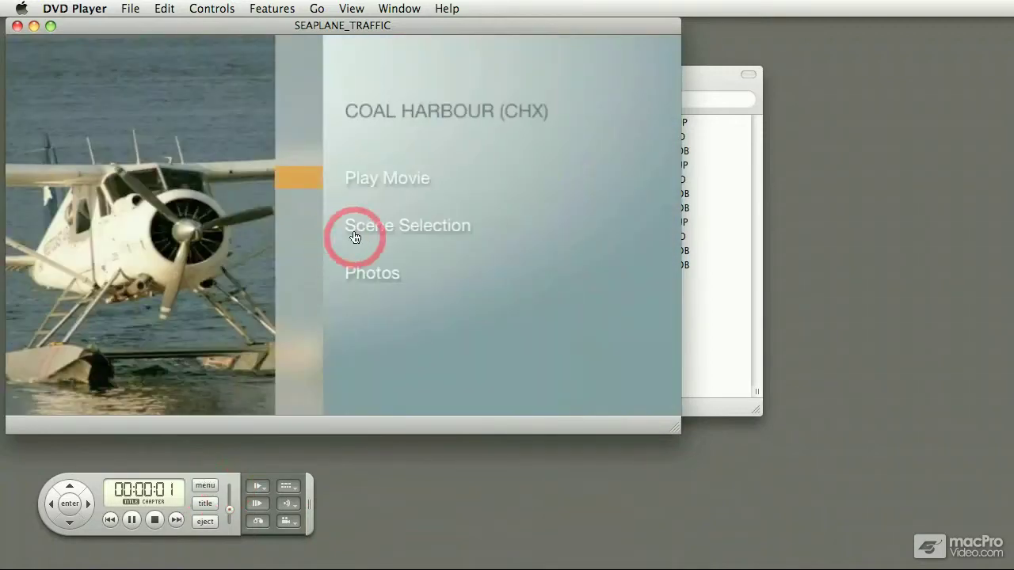
pyautogui.click(314, 229)
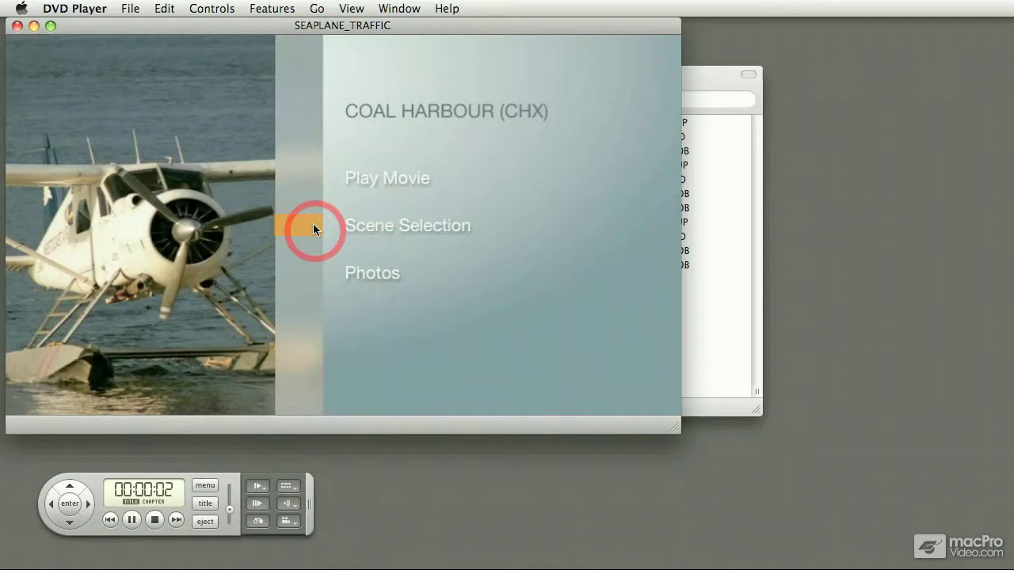
pyautogui.click(313, 229)
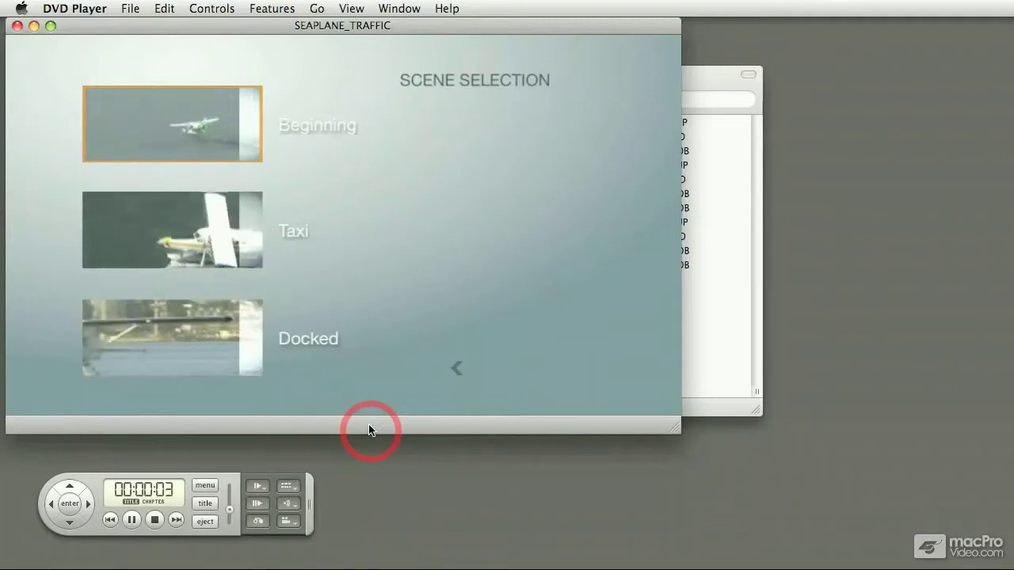
# Return to the main menu, watch the Photos slideshow, then go back to the menu.
pyautogui.click(454, 369)
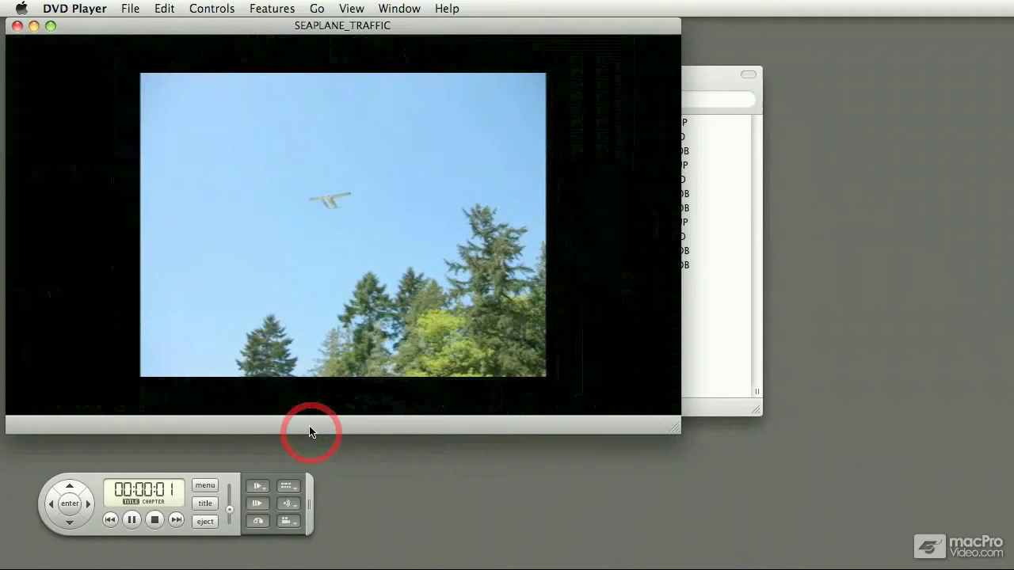
pyautogui.moveTo(309, 431)
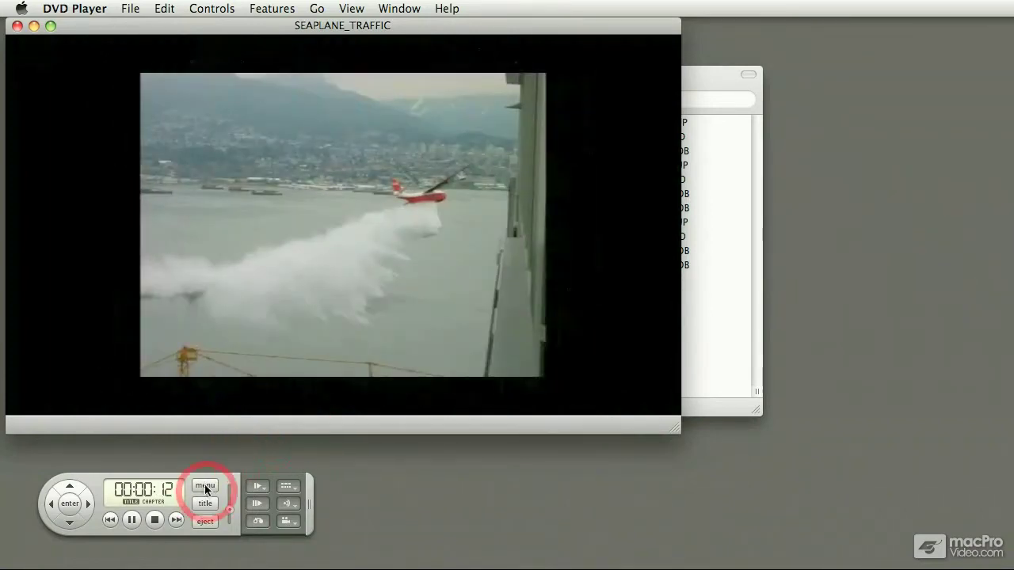
pyautogui.click(205, 487)
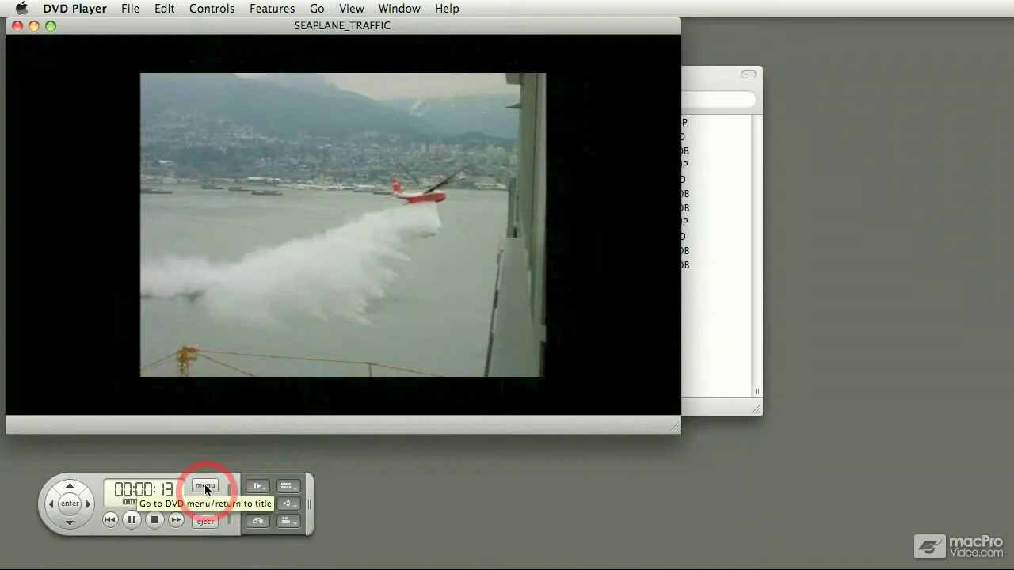